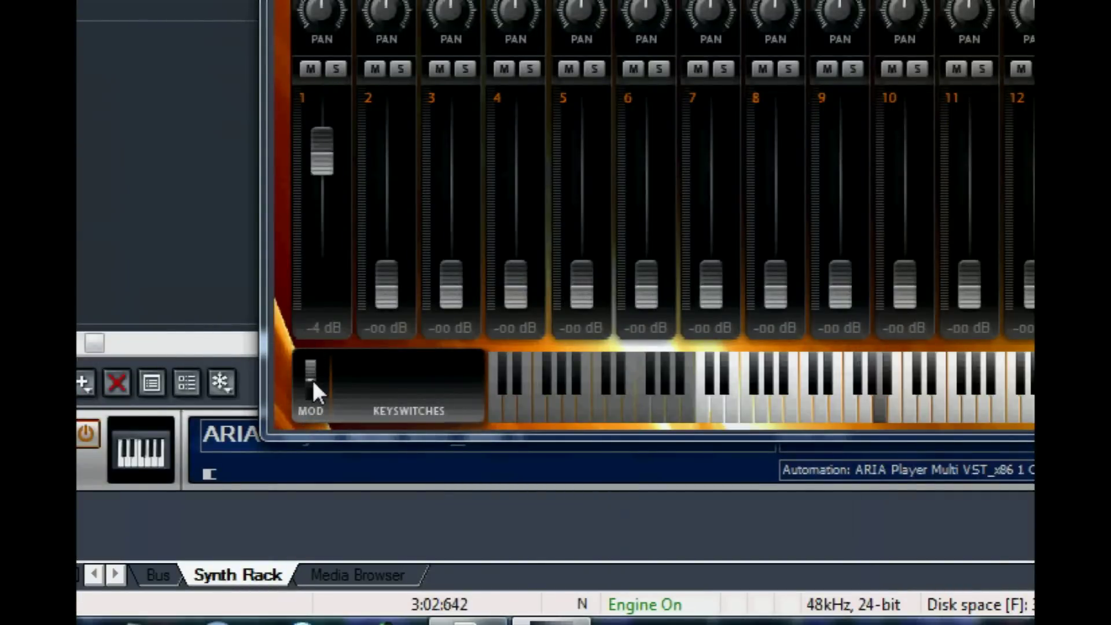
Move the modulation wheel and sweep the EZ strings MIDI track's volume fader up and down, returning channel 1 to -4 dB
{"action": "left_click_drag", "start_coordinate": [312, 381], "coordinate": [318, 403]}
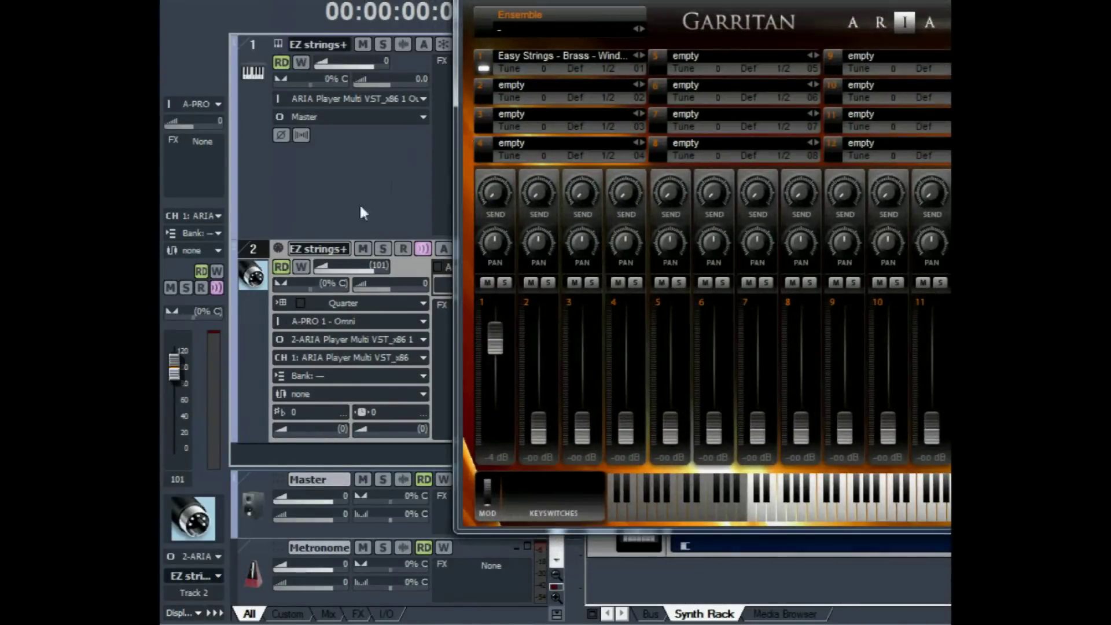
{"action": "scroll", "coordinate": [174, 370], "scroll_direction": "down", "scroll_amount": 10}
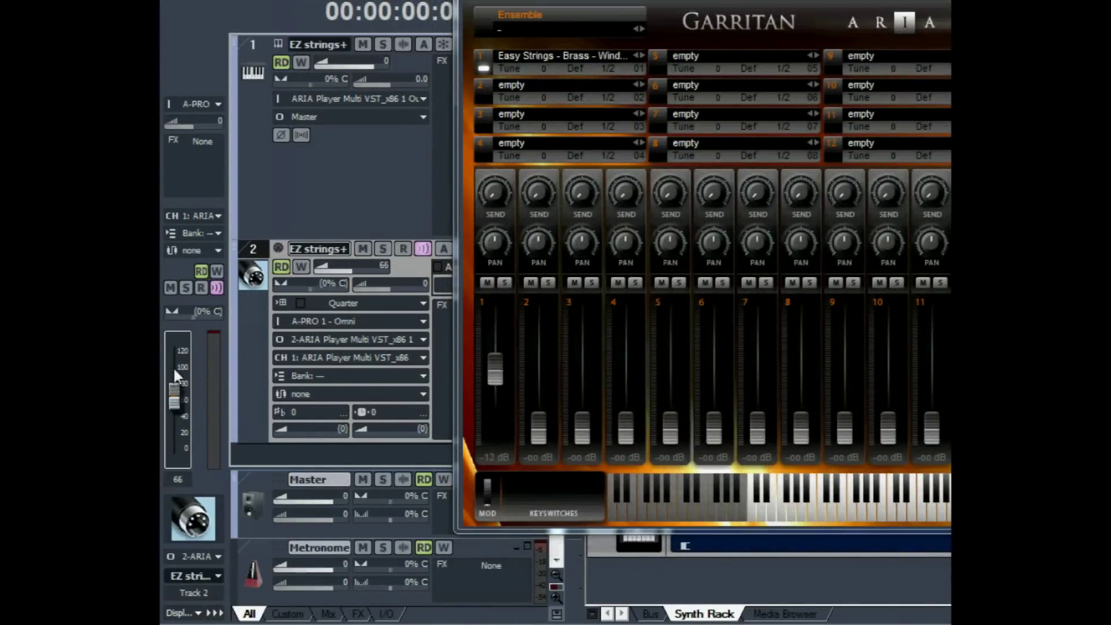
{"action": "scroll", "coordinate": [173, 367], "scroll_direction": "up", "scroll_amount": 8}
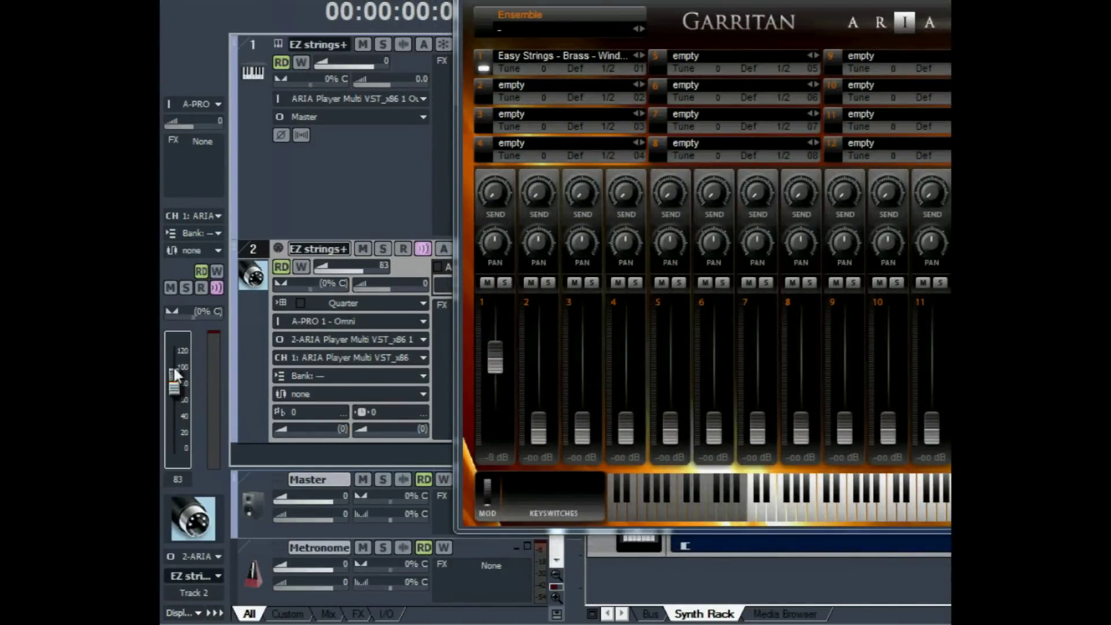
{"action": "scroll", "coordinate": [173, 367], "scroll_direction": "down", "scroll_amount": 9}
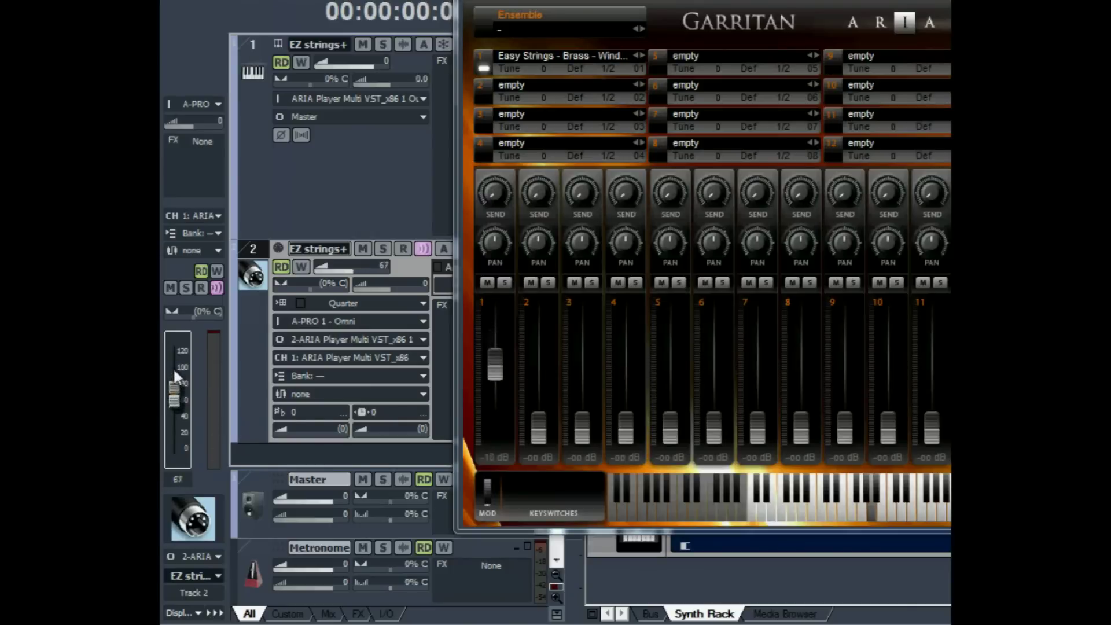
{"action": "scroll", "coordinate": [173, 367], "scroll_direction": "up", "scroll_amount": 8}
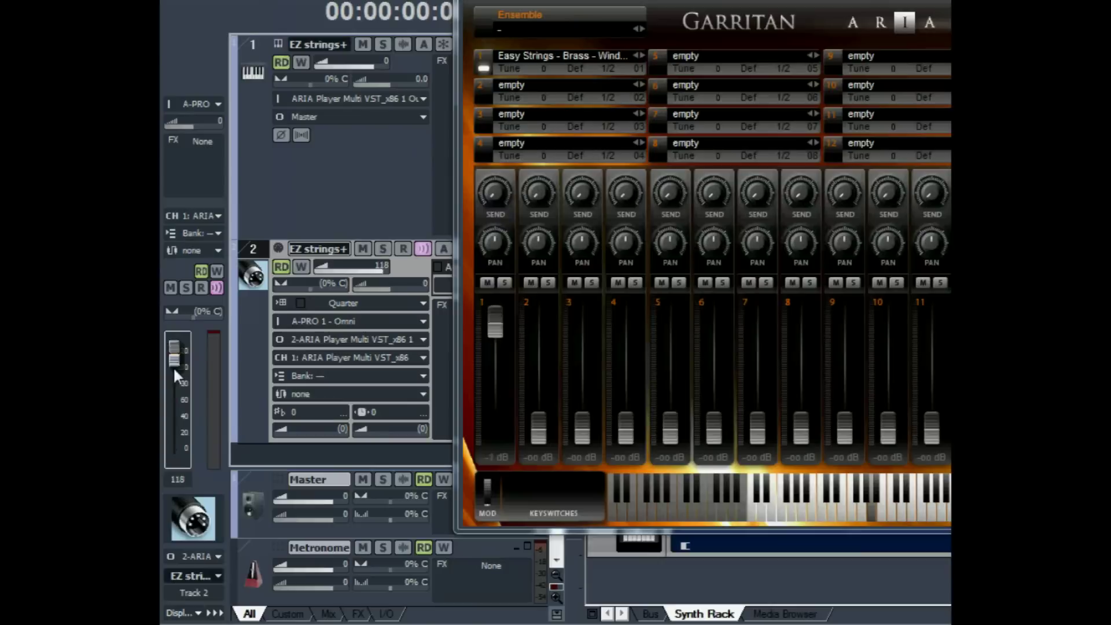
{"action": "scroll", "coordinate": [173, 366], "scroll_direction": "down", "scroll_amount": 4}
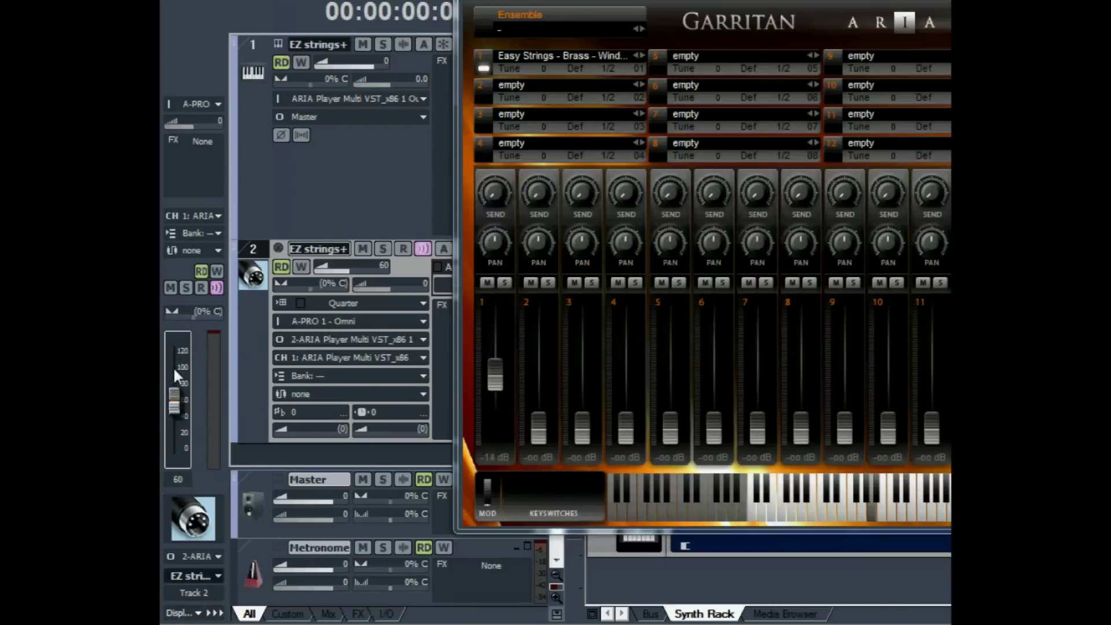
{"action": "scroll", "coordinate": [172, 367], "scroll_direction": "up", "scroll_amount": 6}
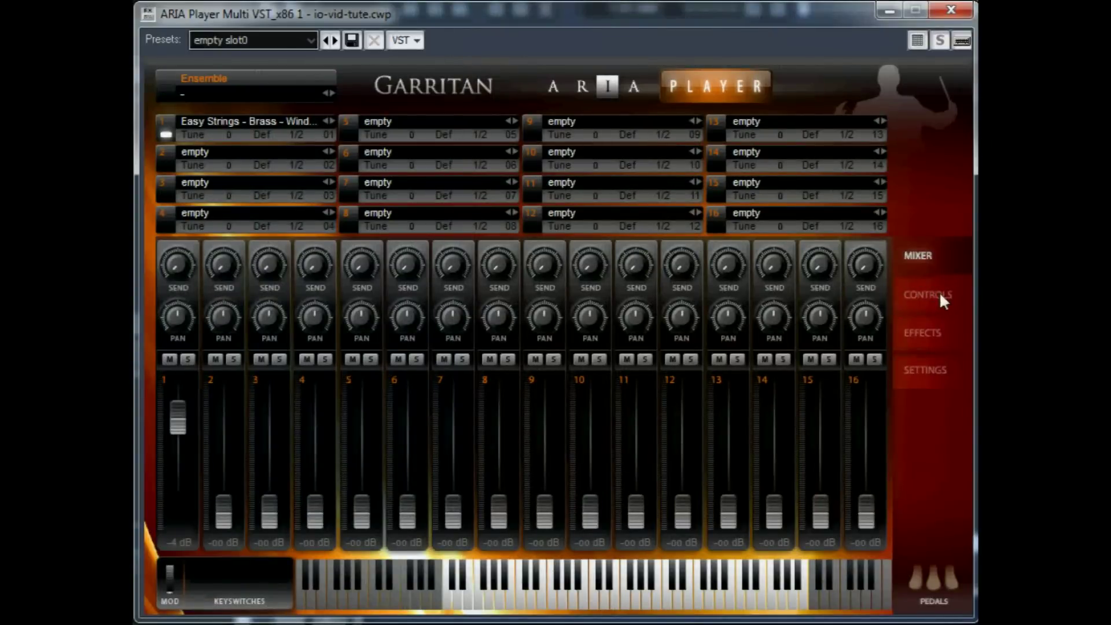
Audition the Attack, Bright and LPass instrument controls, and set Sustain to 3% and Release to 0%
{"action": "left_click", "coordinate": [929, 295]}
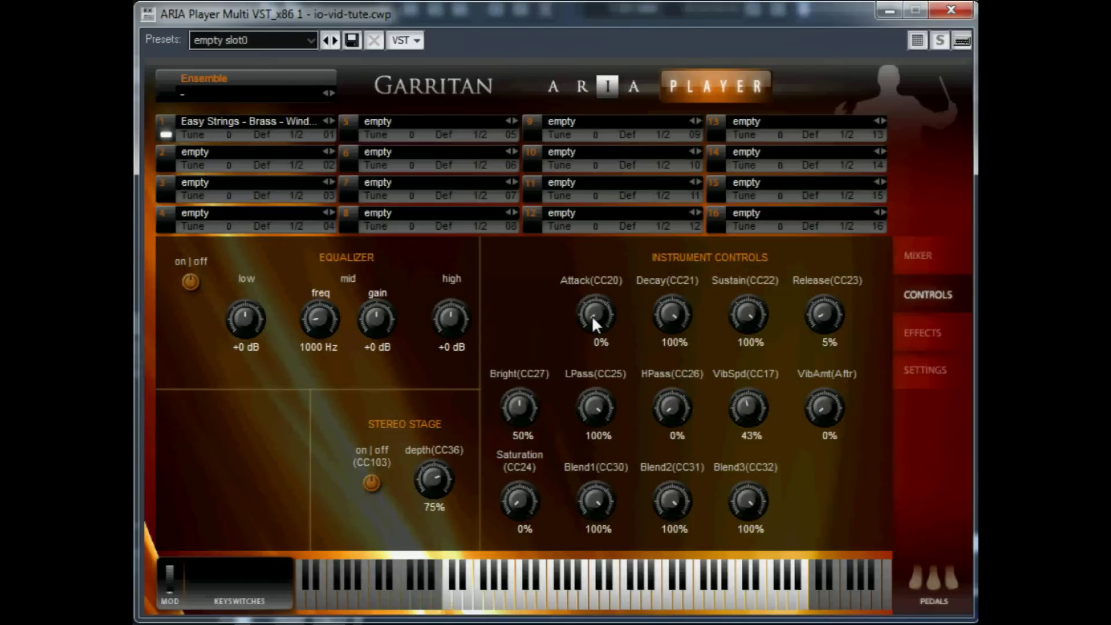
{"action": "left_click_drag", "start_coordinate": [591, 315], "coordinate": [588, 243]}
{"action": "left_click_drag", "start_coordinate": [517, 414], "coordinate": [522, 472]}
{"action": "left_click_drag", "start_coordinate": [518, 340], "coordinate": [519, 393]}
{"action": "left_click_drag", "start_coordinate": [593, 399], "coordinate": [589, 506]}
Raise the HPass filter to 73% and bring it back to 0%
{"action": "left_click_drag", "start_coordinate": [656, 409], "coordinate": [702, 310]}
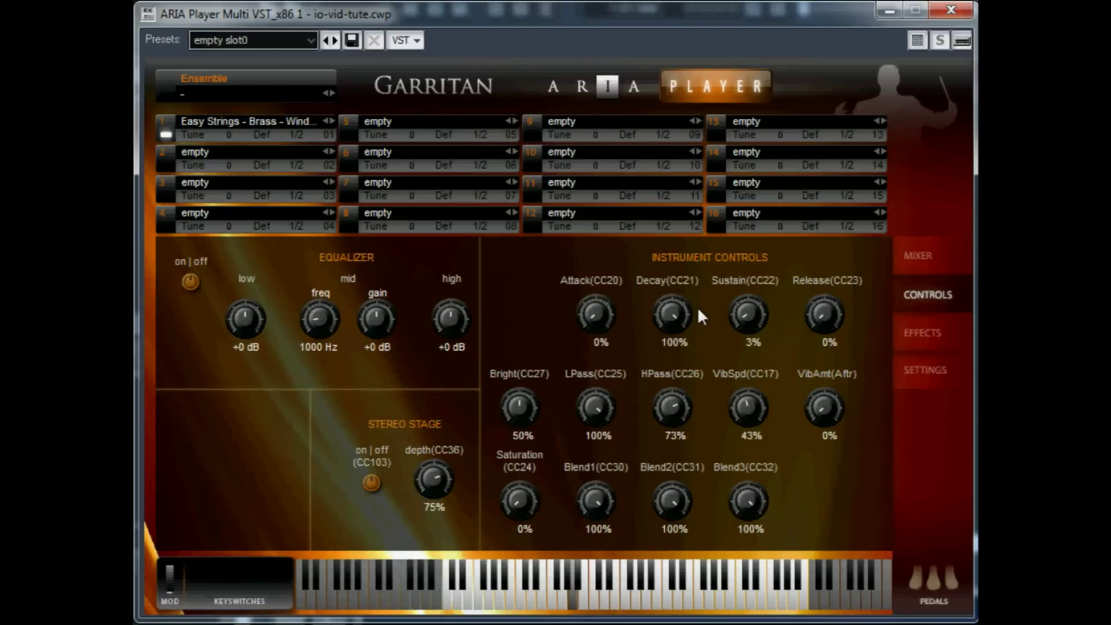
{"action": "left_click_drag", "start_coordinate": [696, 309], "coordinate": [693, 329]}
{"action": "left_click_drag", "start_coordinate": [666, 376], "coordinate": [772, 382]}
Try out the vibrato amount and speed controls, and lower VibSpd to 0%
{"action": "left_click_drag", "start_coordinate": [817, 409], "coordinate": [820, 285]}
{"action": "left_click_drag", "start_coordinate": [745, 407], "coordinate": [742, 285]}
{"action": "left_click_drag", "start_coordinate": [750, 490], "coordinate": [758, 608]}
{"action": "left_click_drag", "start_coordinate": [820, 463], "coordinate": [824, 494]}
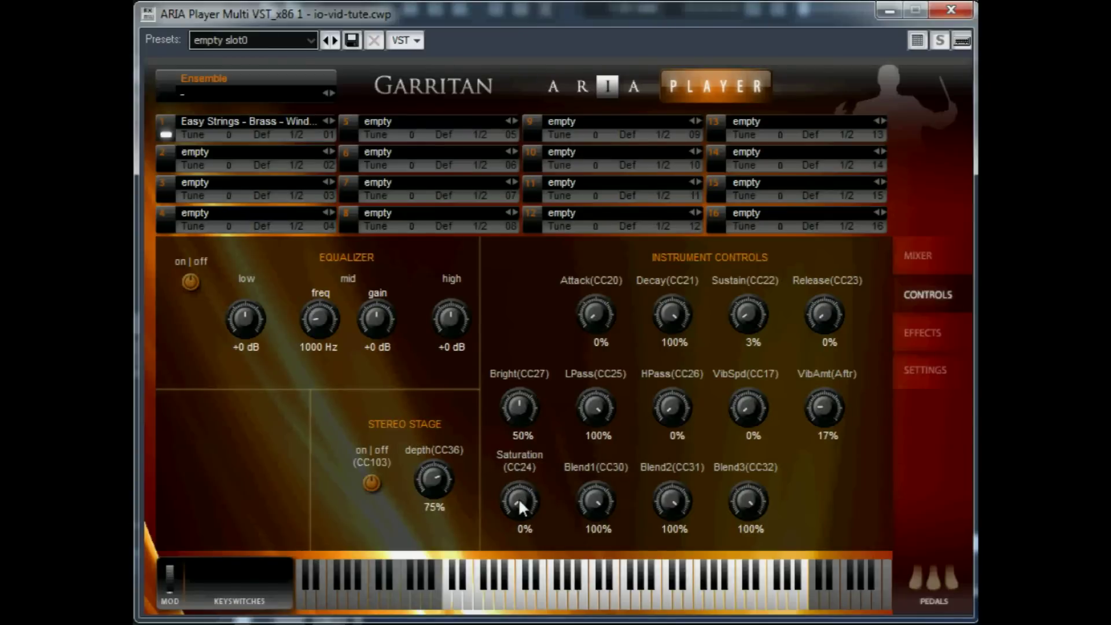
Push Saturation to 100% and lower it to 1%, and try reduced levels for Blend1, Blend2 and Blend3
{"action": "left_click_drag", "start_coordinate": [516, 498], "coordinate": [563, 438]}
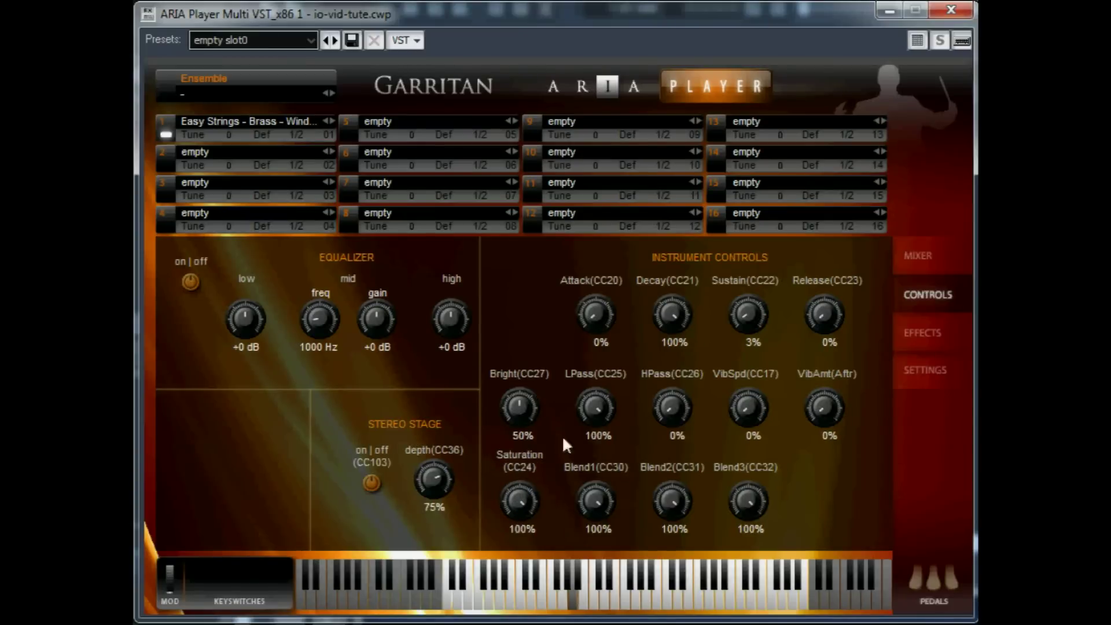
{"action": "left_click_drag", "start_coordinate": [520, 501], "coordinate": [519, 537]}
{"action": "mouse_move", "coordinate": [596, 503]}
{"action": "left_mouse_down"}
{"action": "mouse_move", "coordinate": [592, 538]}
{"action": "mouse_move", "coordinate": [591, 478]}
{"action": "mouse_move", "coordinate": [591, 517]}
{"action": "left_mouse_up"}
{"action": "left_click_drag", "start_coordinate": [669, 524], "coordinate": [671, 573]}
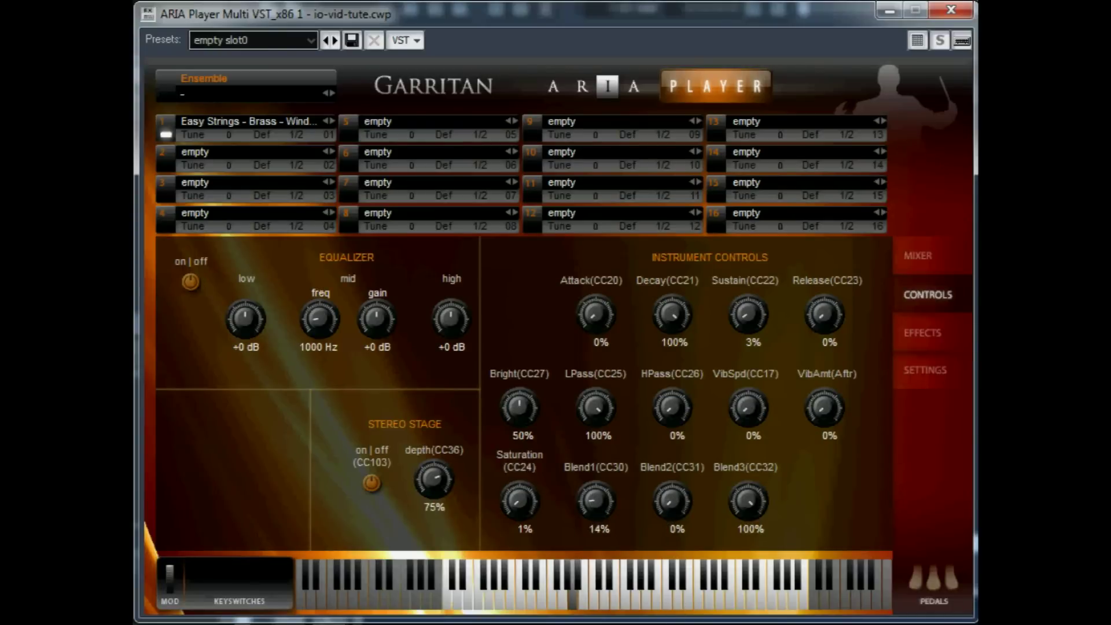
{"action": "left_click_drag", "start_coordinate": [749, 501], "coordinate": [748, 521]}
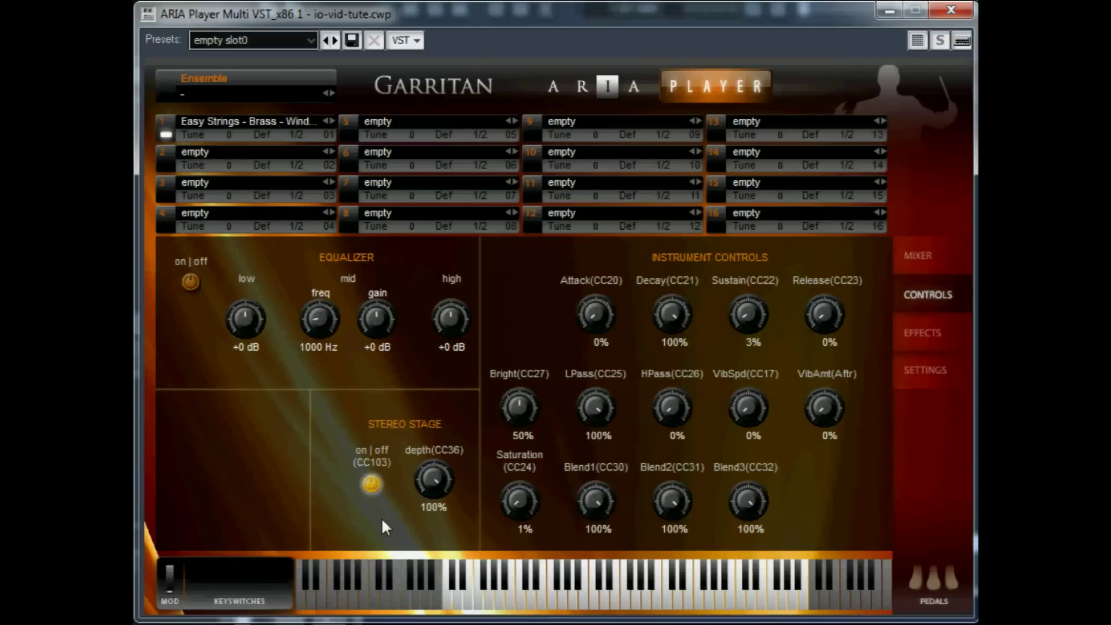
Turn on the equalizer, sweep the low band to -11 dB and back to 0 dB, and boost the mid gain to +12 dB at 4081 Hz
{"action": "scroll", "coordinate": [813, 354], "scroll_direction": "up", "scroll_amount": 1}
{"action": "mouse_move", "coordinate": [245, 321]}
{"action": "left_mouse_down"}
{"action": "mouse_move", "coordinate": [236, 239]}
{"action": "mouse_move", "coordinate": [237, 331]}
{"action": "left_mouse_up"}
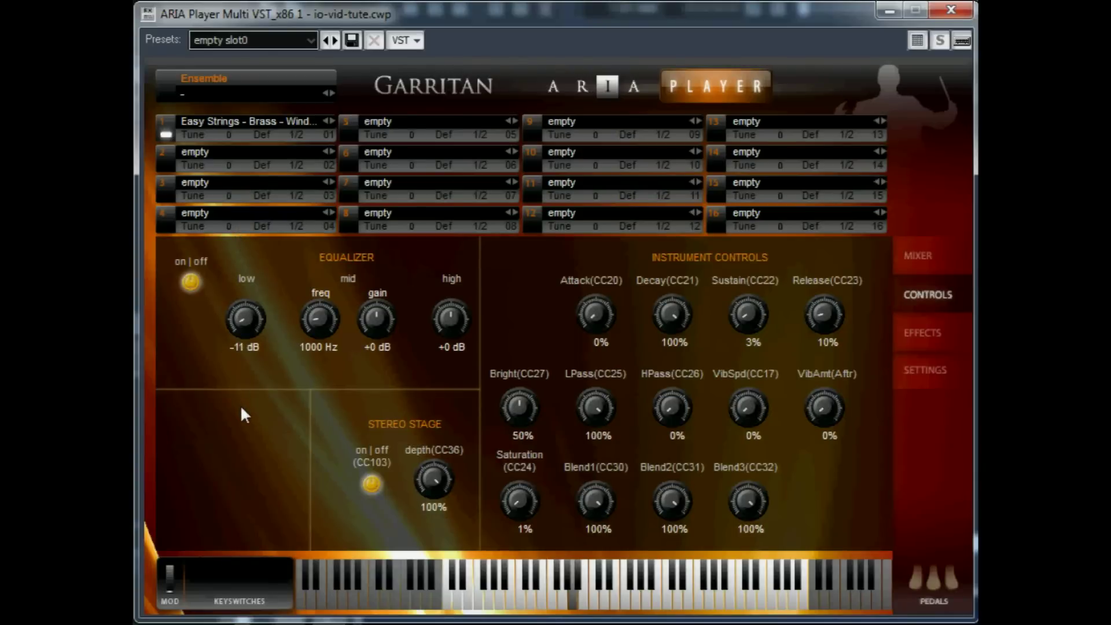
{"action": "left_click_drag", "start_coordinate": [241, 405], "coordinate": [241, 335]}
{"action": "left_click_drag", "start_coordinate": [313, 320], "coordinate": [317, 265]}
{"action": "left_click_drag", "start_coordinate": [368, 238], "coordinate": [367, 222]}
{"action": "left_click_drag", "start_coordinate": [320, 306], "coordinate": [308, 255]}
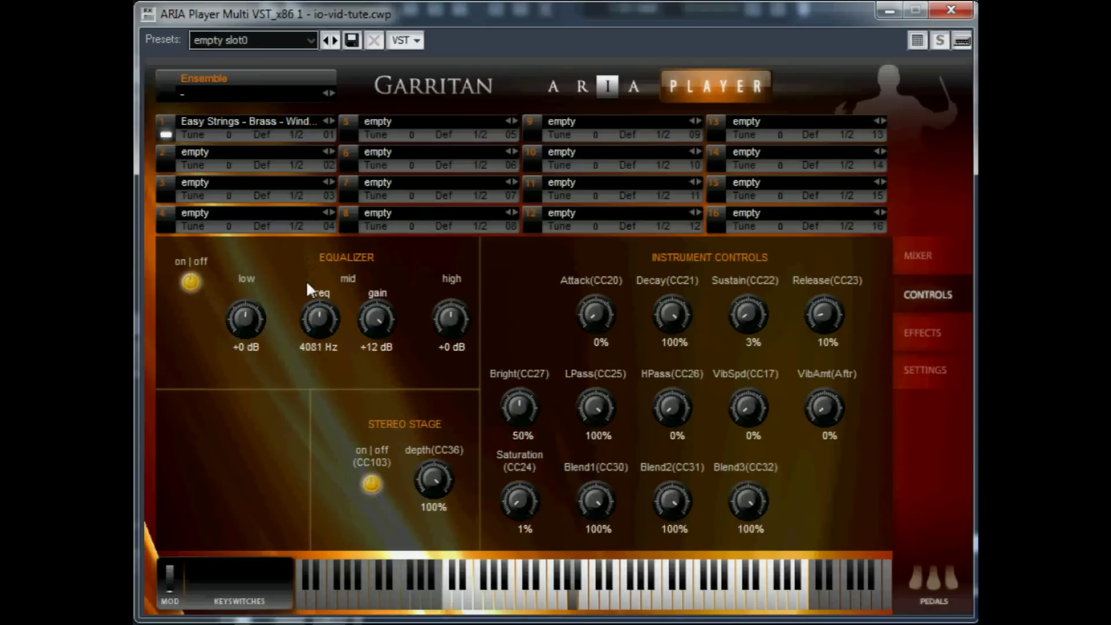
Set the equalizer to -1 dB low, +5 dB mid gain at 3883 Hz and +3 dB high, and return to the mixer view
{"action": "left_click_drag", "start_coordinate": [307, 287], "coordinate": [308, 323]}
{"action": "left_click_drag", "start_coordinate": [373, 327], "coordinate": [387, 480]}
{"action": "left_click_drag", "start_coordinate": [320, 347], "coordinate": [315, 209]}
{"action": "left_click_drag", "start_coordinate": [450, 319], "coordinate": [448, 287]}
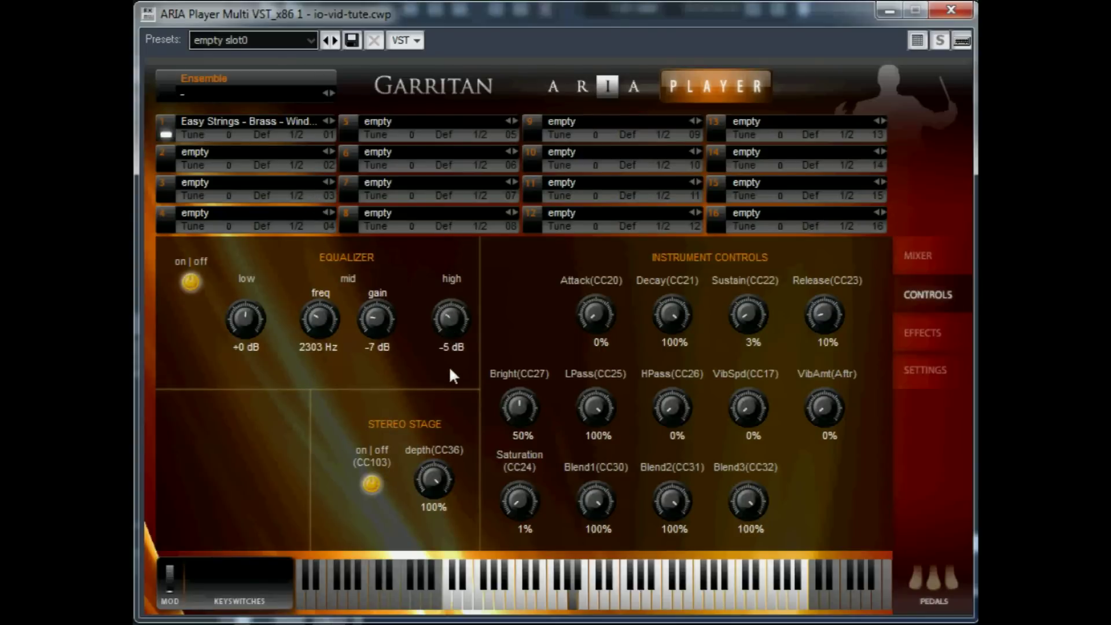
{"action": "left_click_drag", "start_coordinate": [439, 331], "coordinate": [378, 229]}
{"action": "left_click_drag", "start_coordinate": [312, 296], "coordinate": [312, 289]}
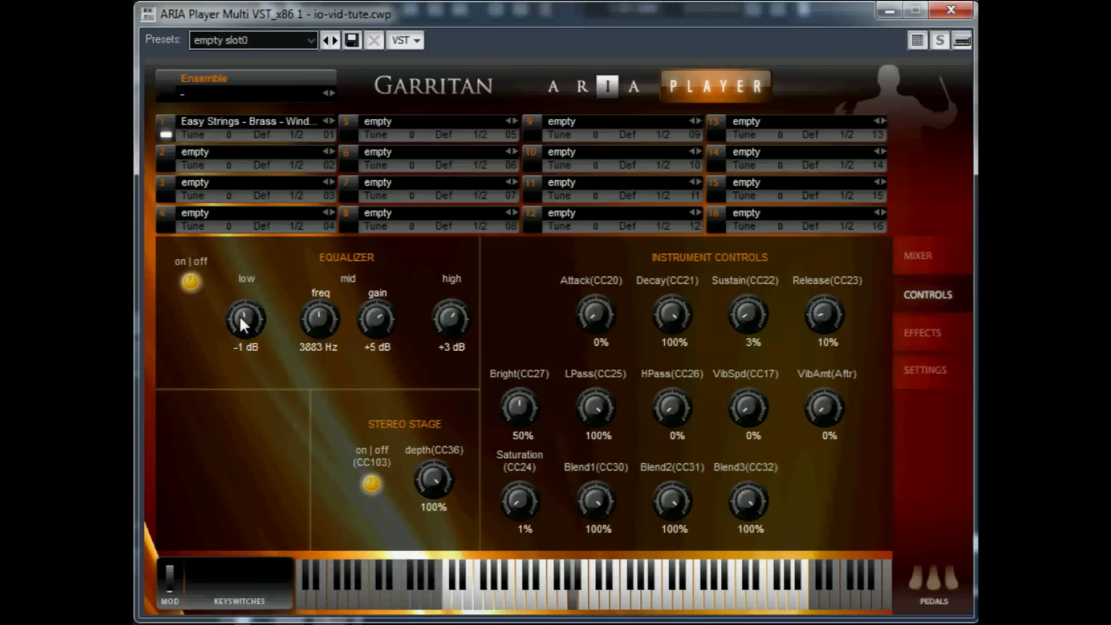
{"action": "left_click_drag", "start_coordinate": [510, 489], "coordinate": [510, 444]}
{"action": "left_click", "coordinate": [914, 267]}
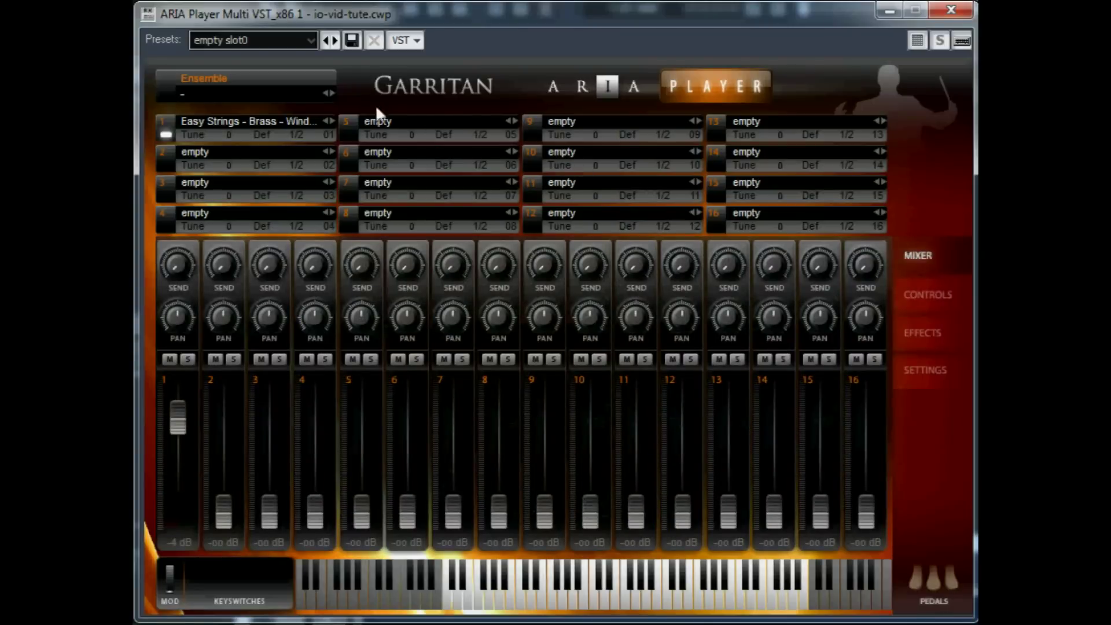